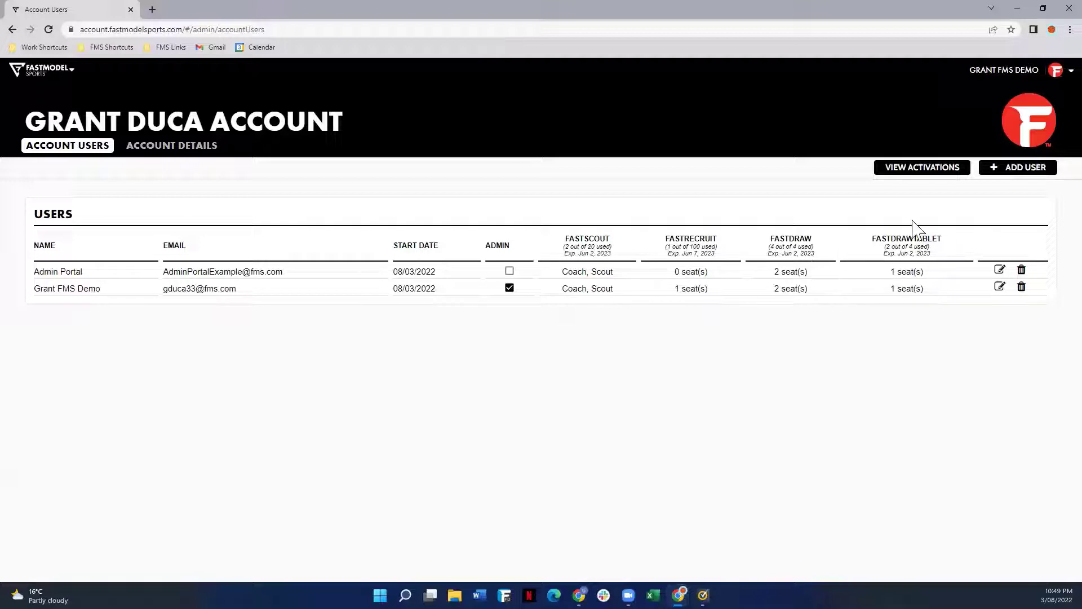
- Start adding a new account user and give them a FastScout seat
click(1034, 182)
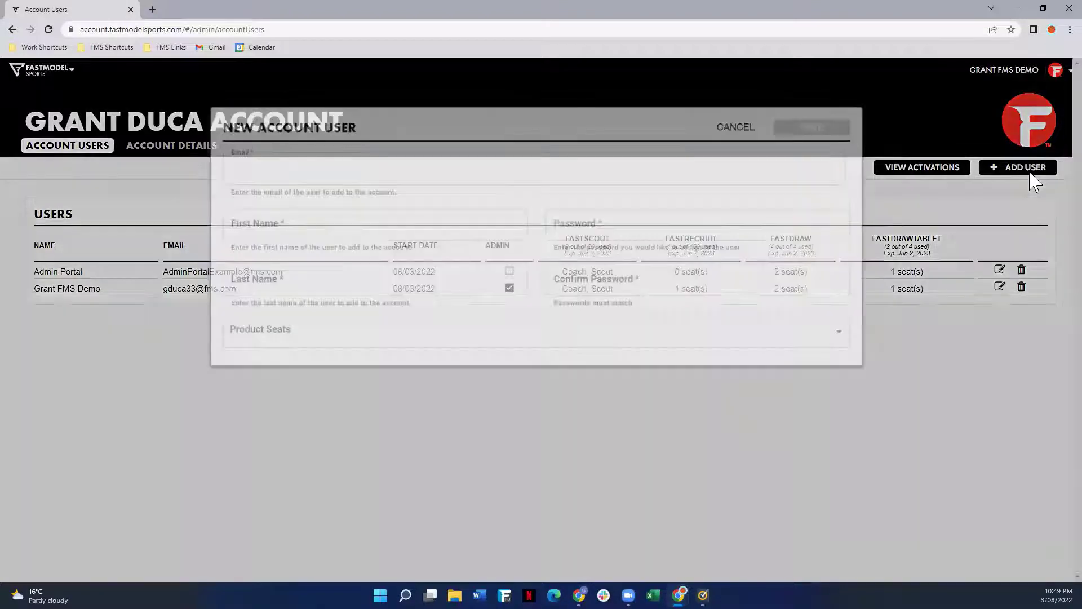
click(453, 174)
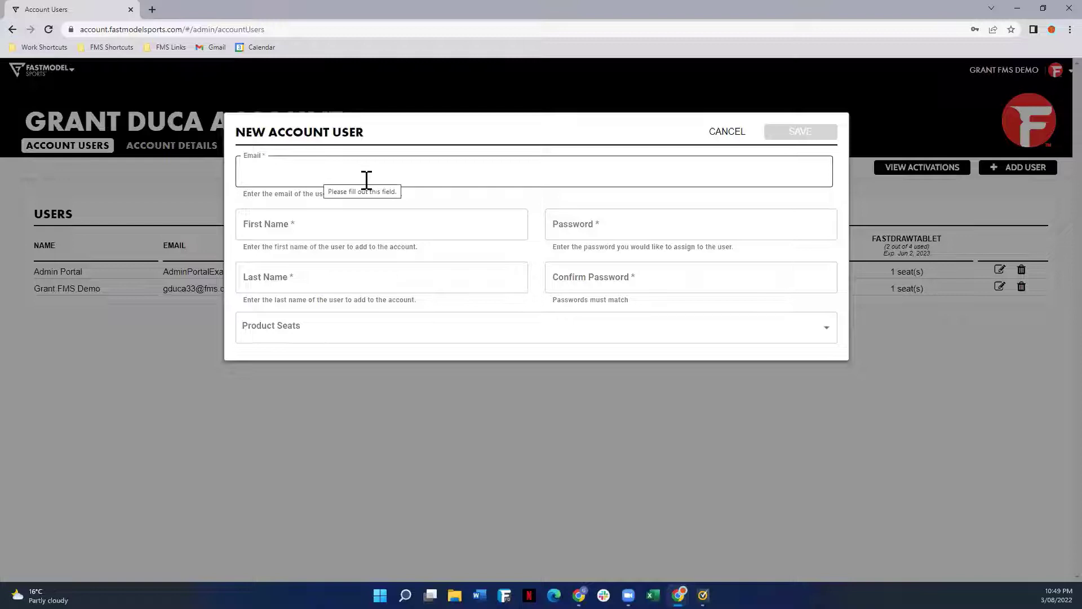
click(317, 243)
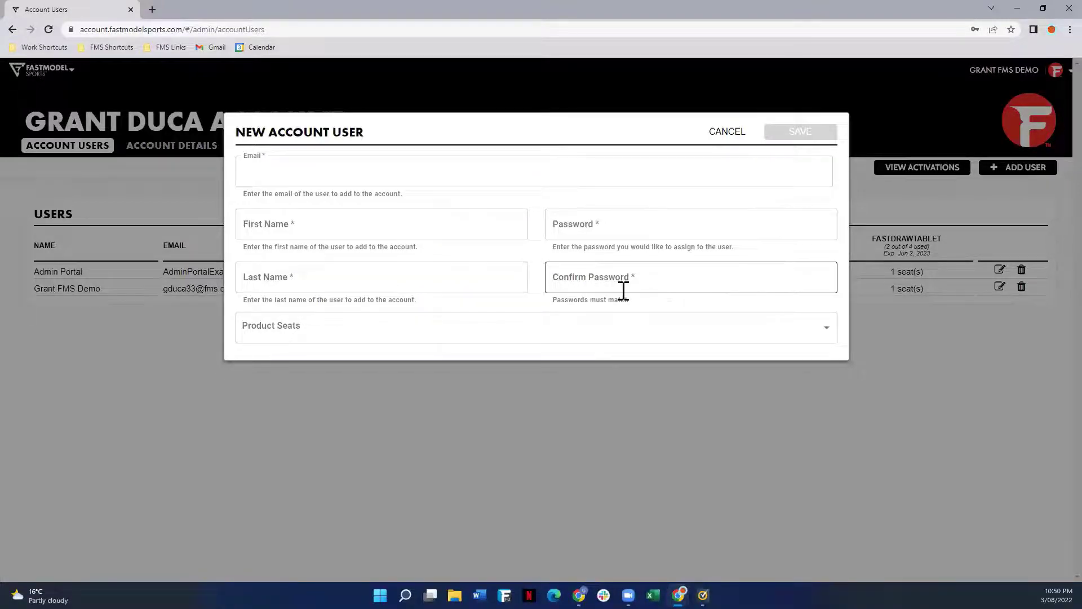
click(416, 338)
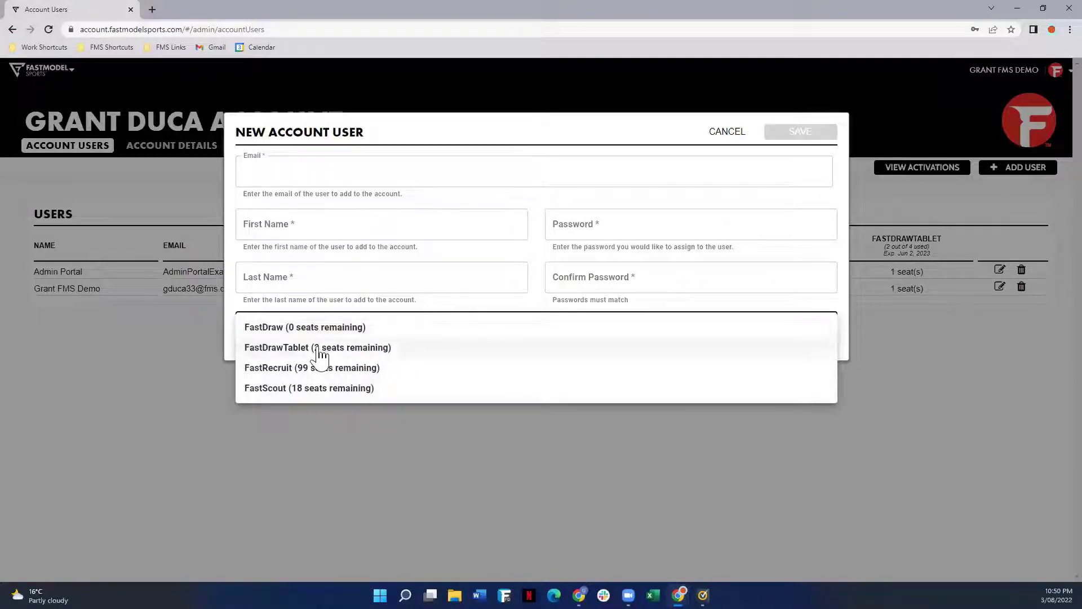
click(381, 389)
- Assign the new user's FastScout roles as Coach and Scout
click(477, 388)
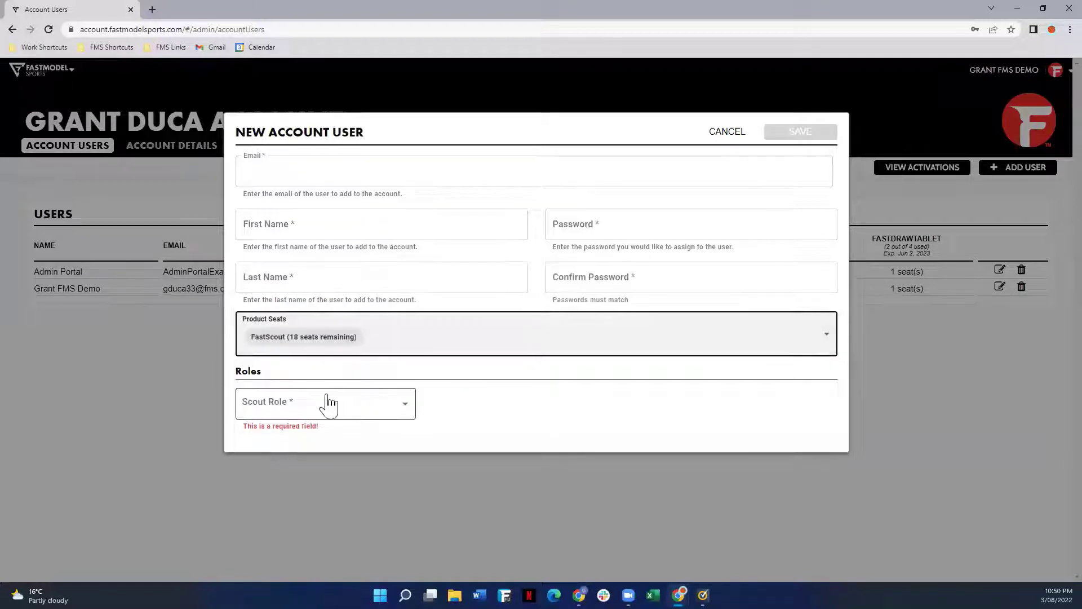
click(282, 410)
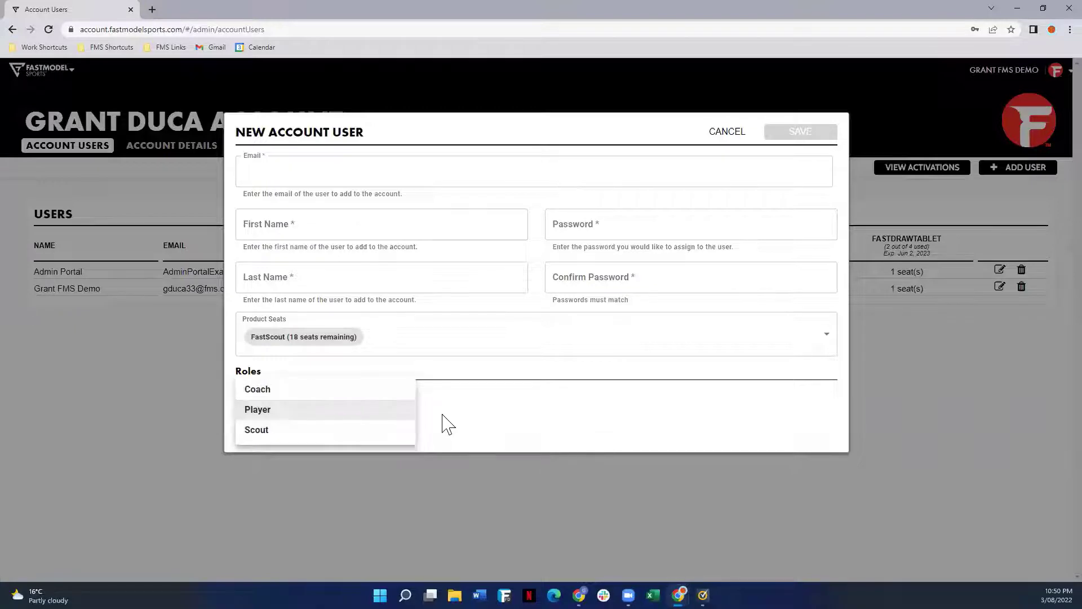
click(509, 423)
click(358, 428)
click(338, 410)
click(331, 455)
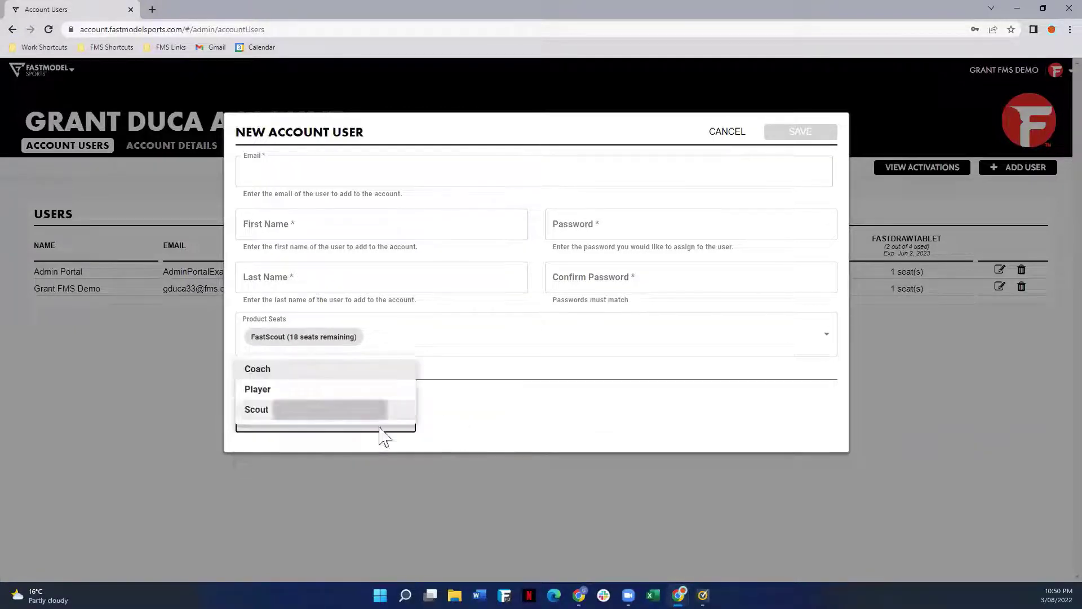
click(511, 414)
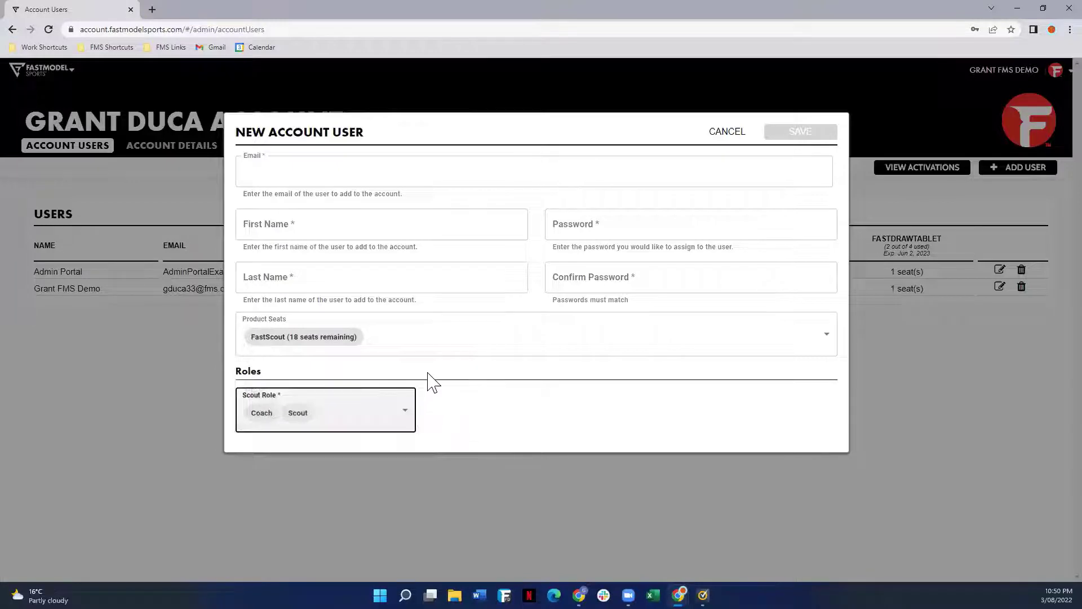
- Add one FastDraw Tablet seat for the new user, then abandon adding them
click(436, 342)
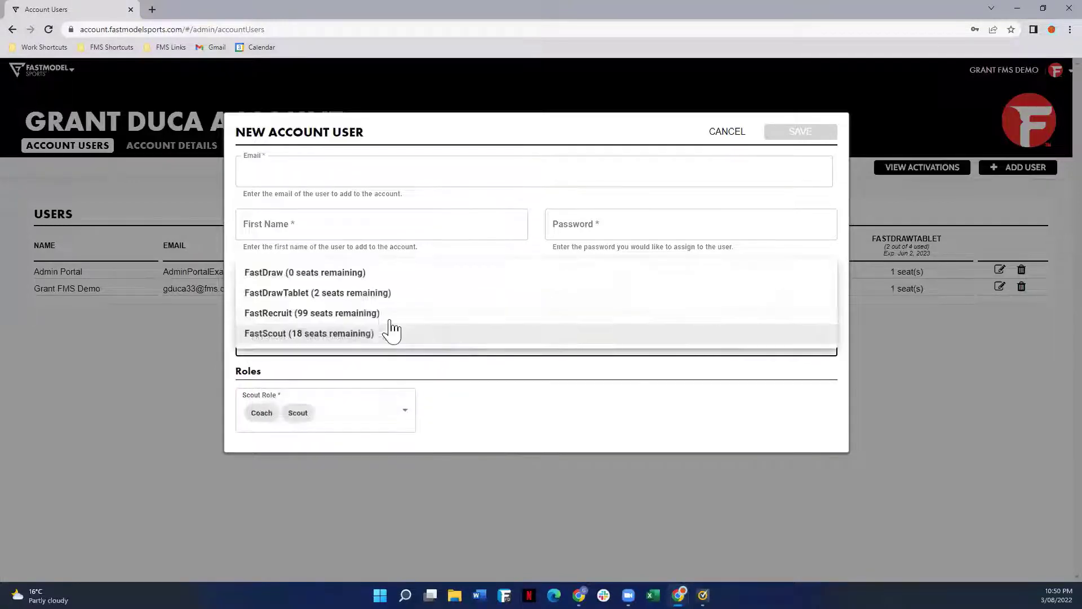
click(366, 293)
click(428, 484)
click(403, 484)
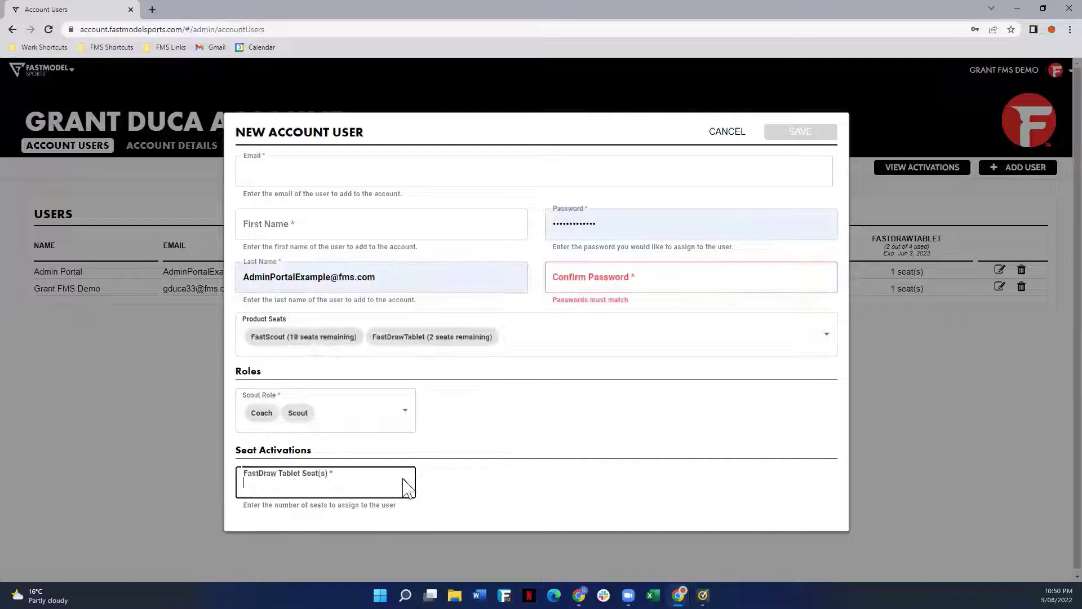
click(512, 416)
click(362, 486)
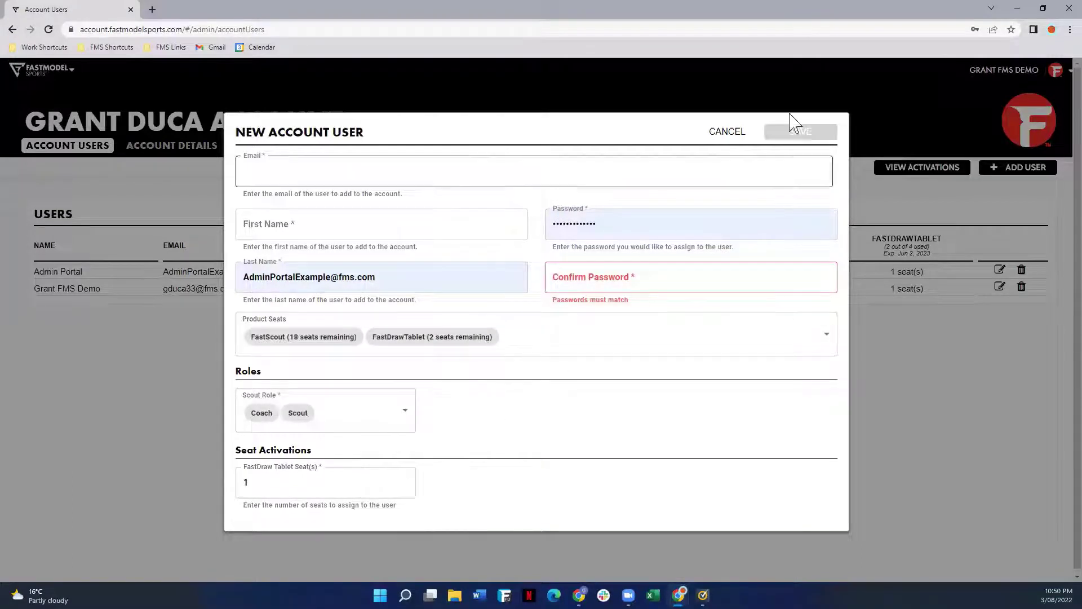
click(733, 133)
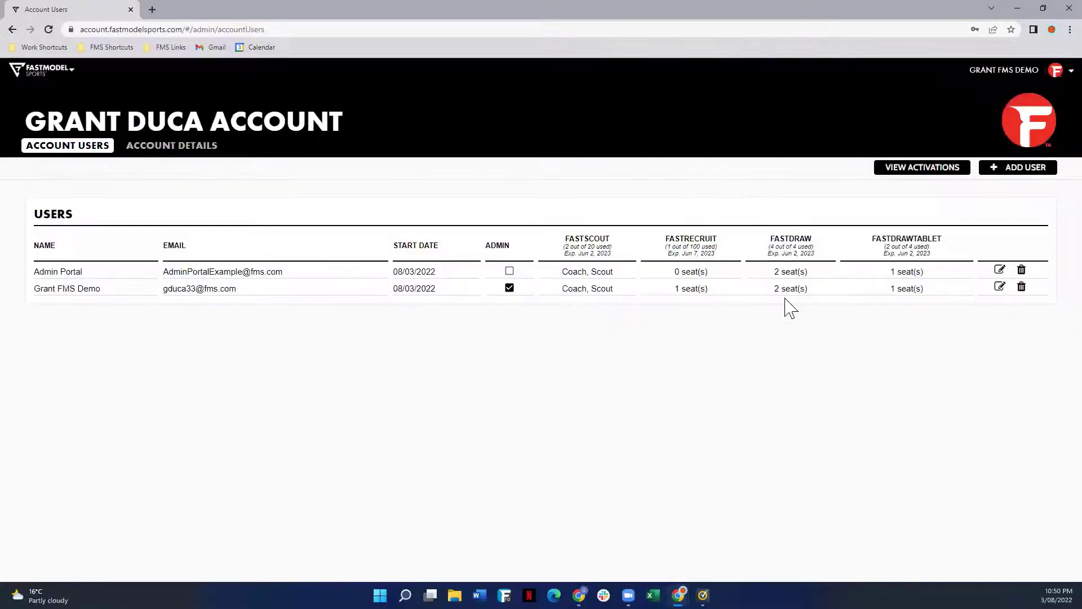
- Lower the Admin Portal user's FastDraw seats from 2 to 1 and save
click(1000, 271)
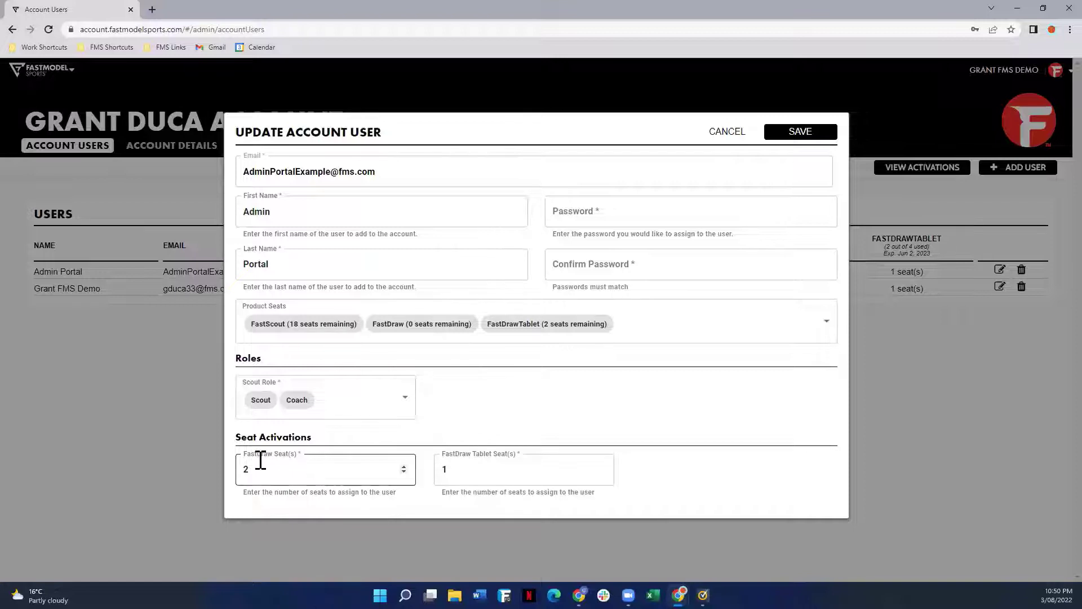
click(403, 472)
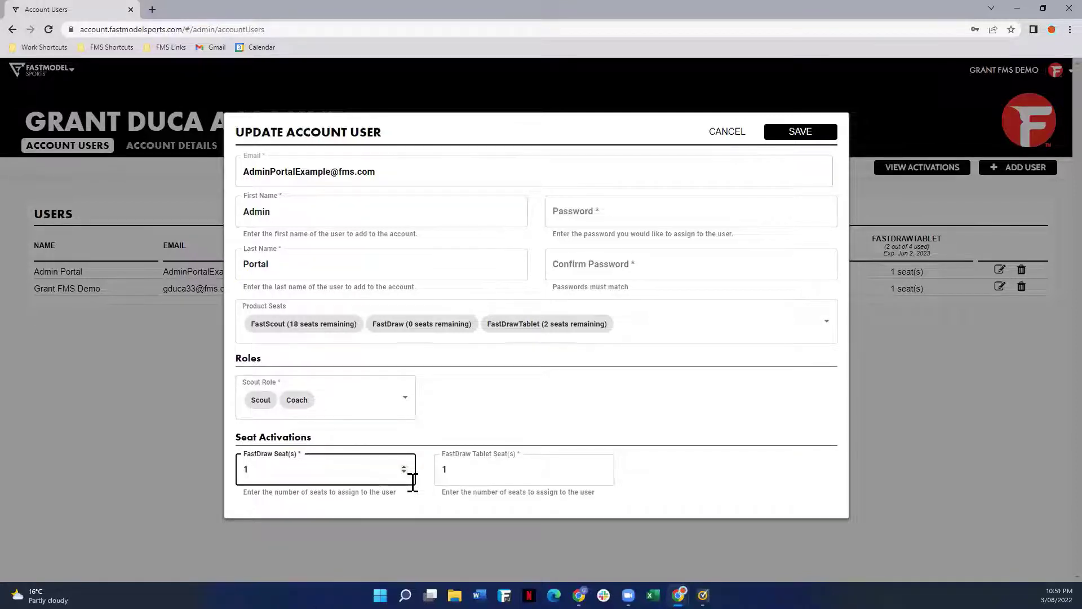
click(800, 133)
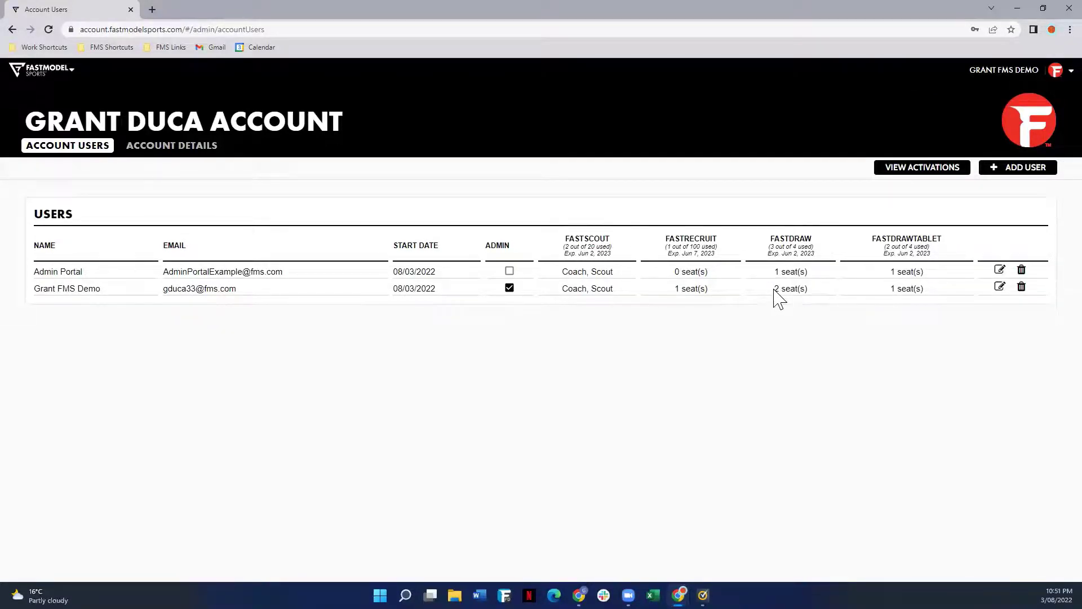
drag(776, 289, 797, 288)
click(812, 341)
- Edit the account details: team name Chicago, nickname Hawks, abbreviation CHI
click(173, 149)
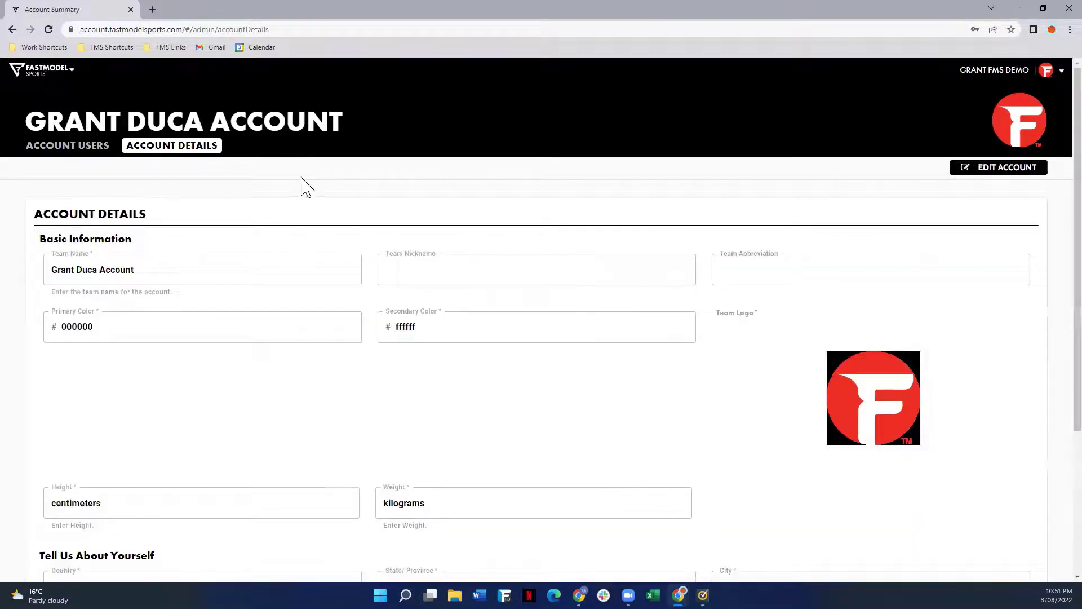
click(988, 178)
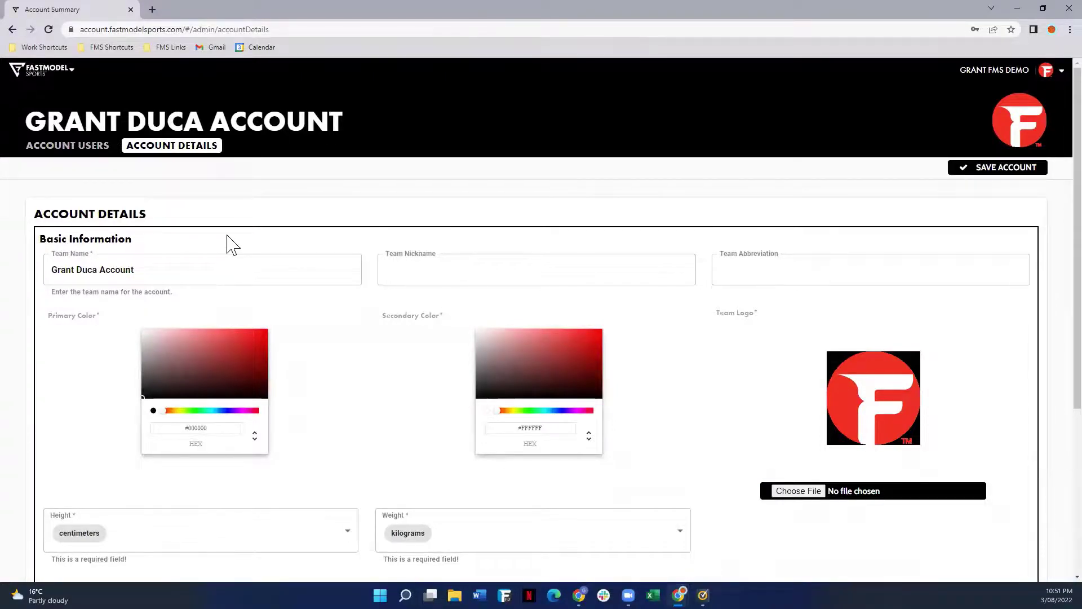
click(136, 265)
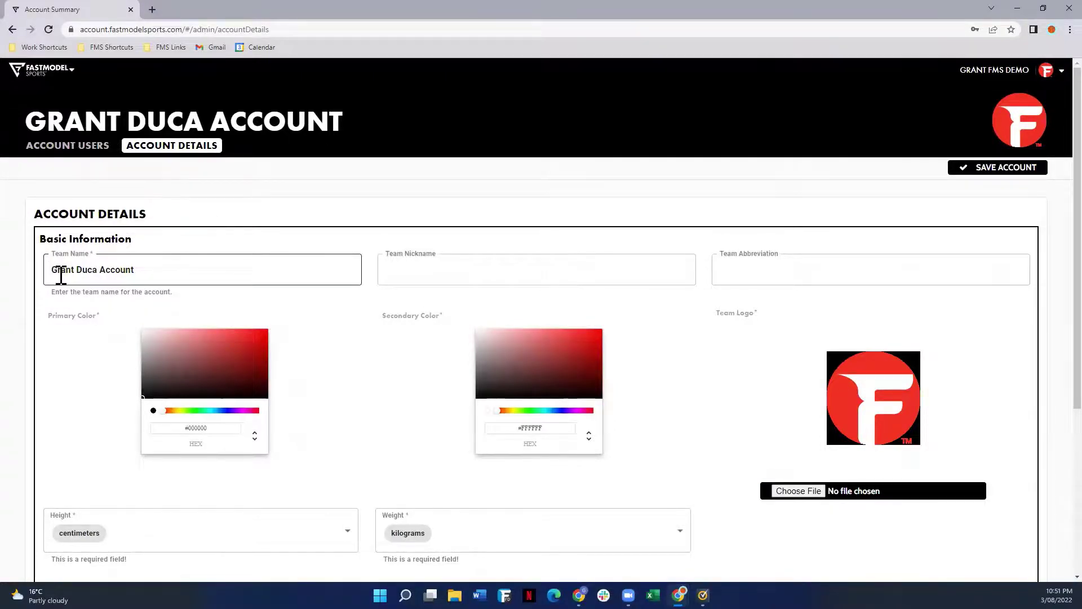
triple_click(61, 274)
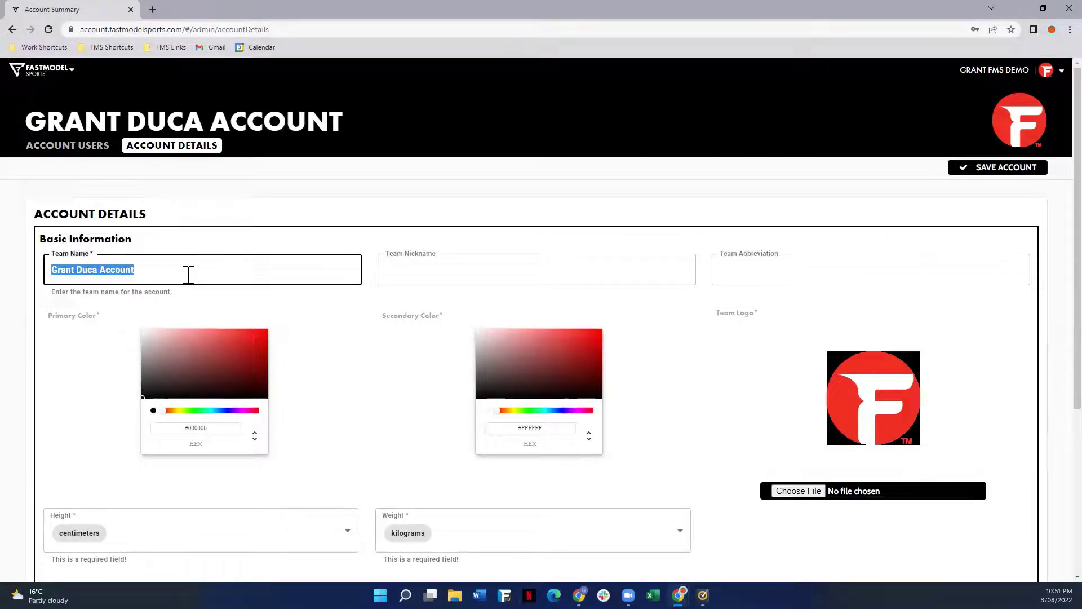
text(Ch)
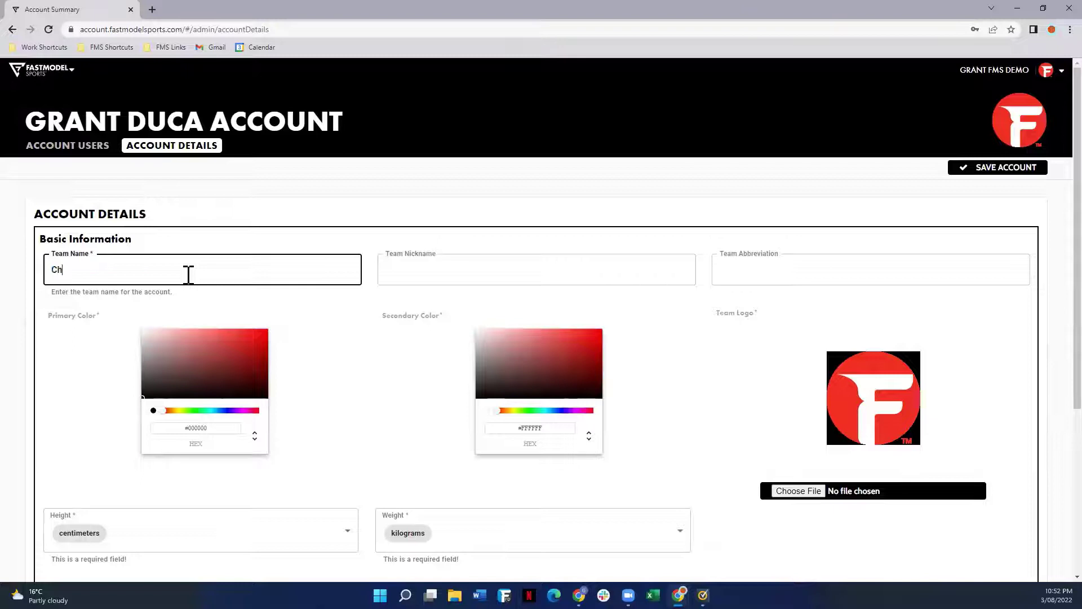
text(icago)
key(Tab)
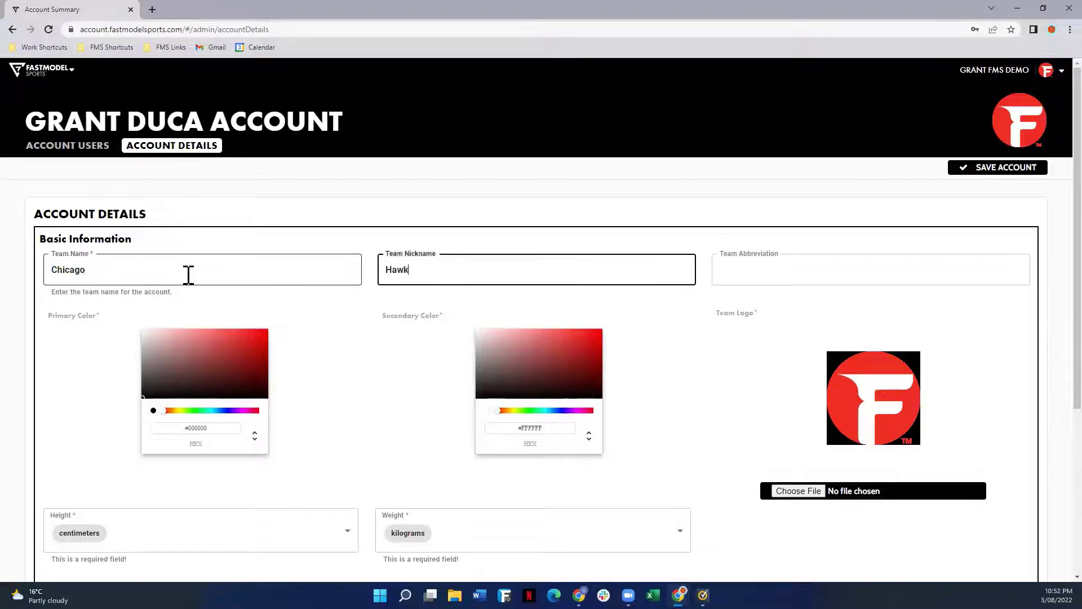
key(Tab)
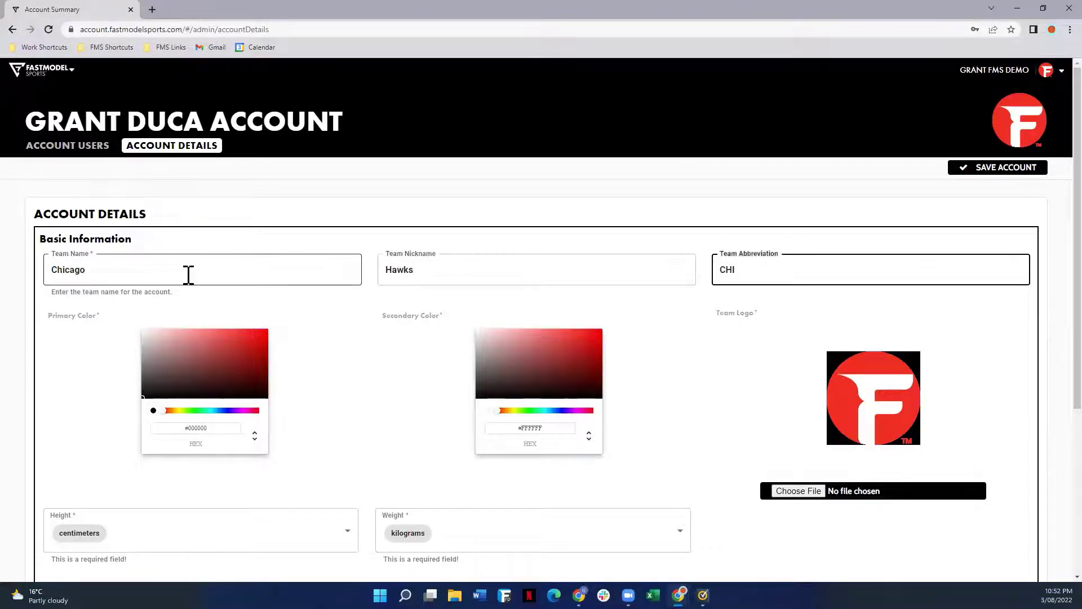
click(358, 391)
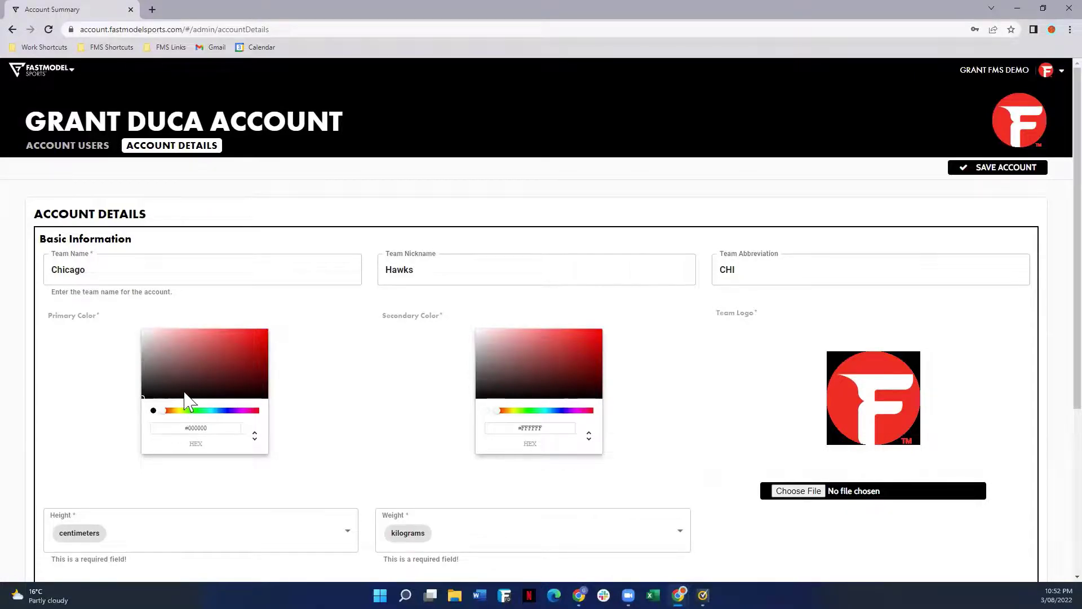
- Set the primary colour to bright green #66F909
drag(163, 411, 263, 418)
click(266, 335)
double_click(203, 427)
click(255, 438)
click(255, 440)
click(188, 411)
click(265, 332)
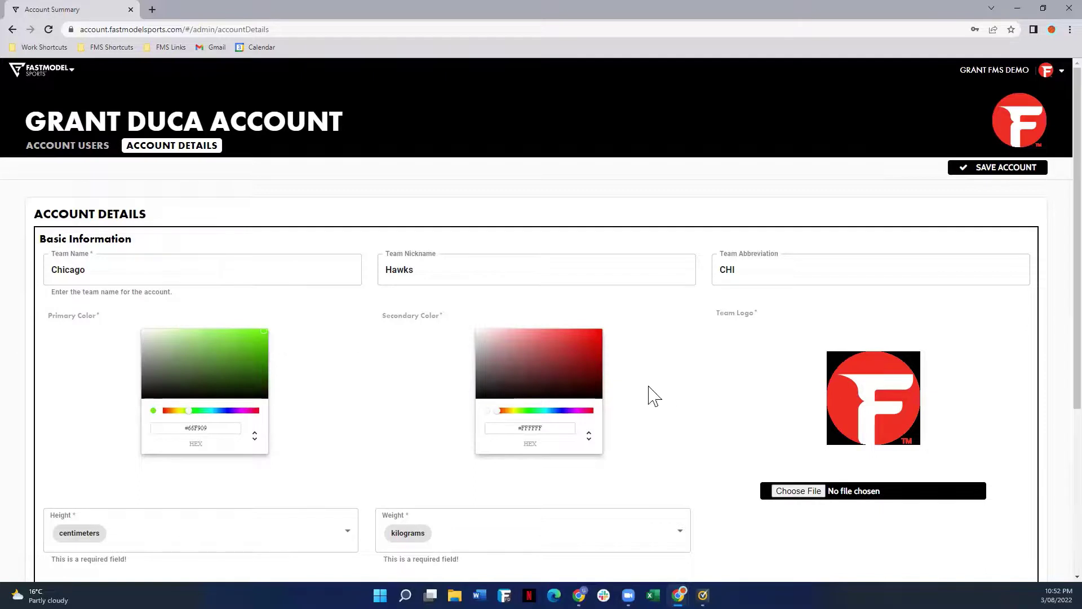
- Set the secondary colour to bright yellow #E8F234
click(514, 411)
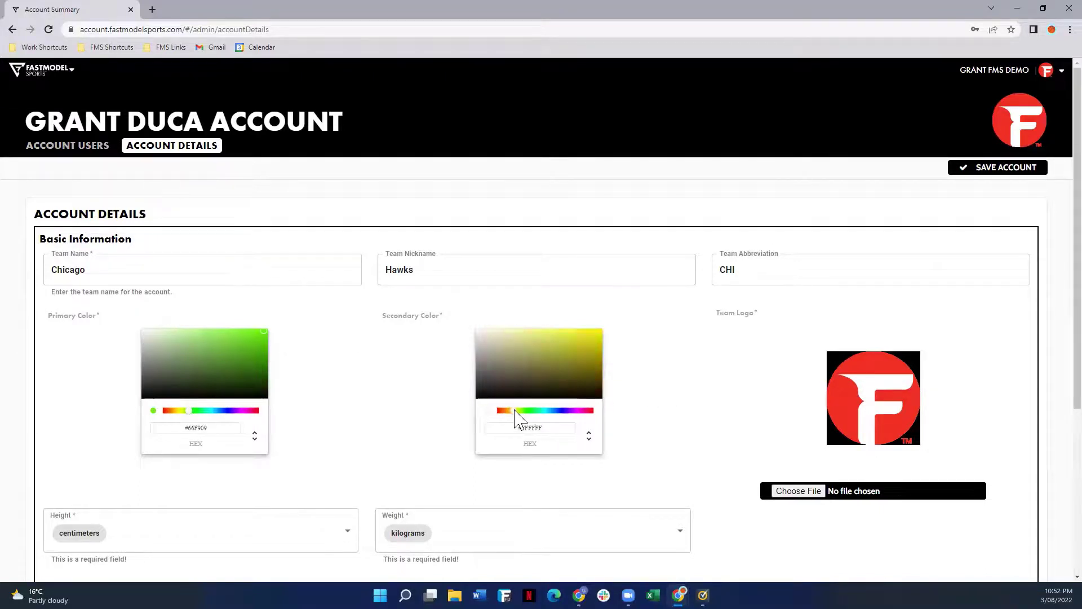
click(577, 335)
scroll(801, 445, down, 1)
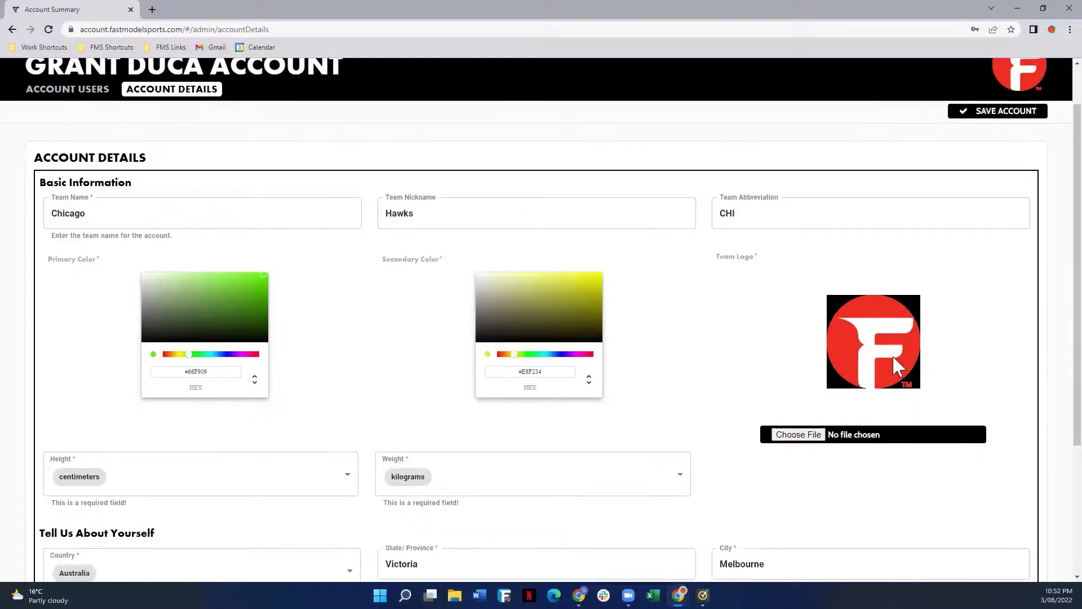
scroll(902, 355, up, 1)
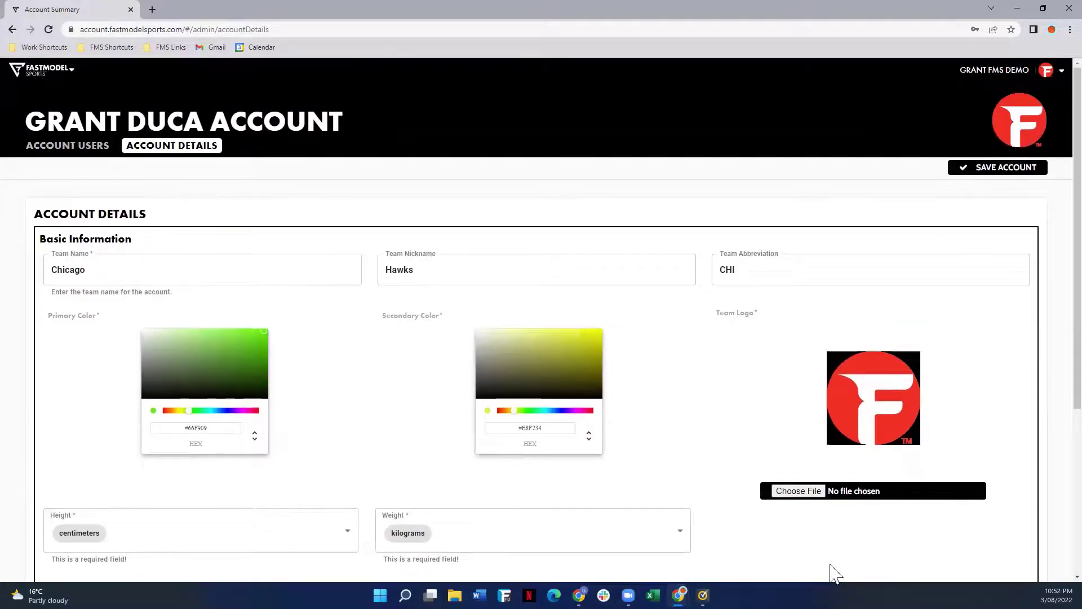
- Upload FMS New Logo.jfif as the team logo
click(803, 494)
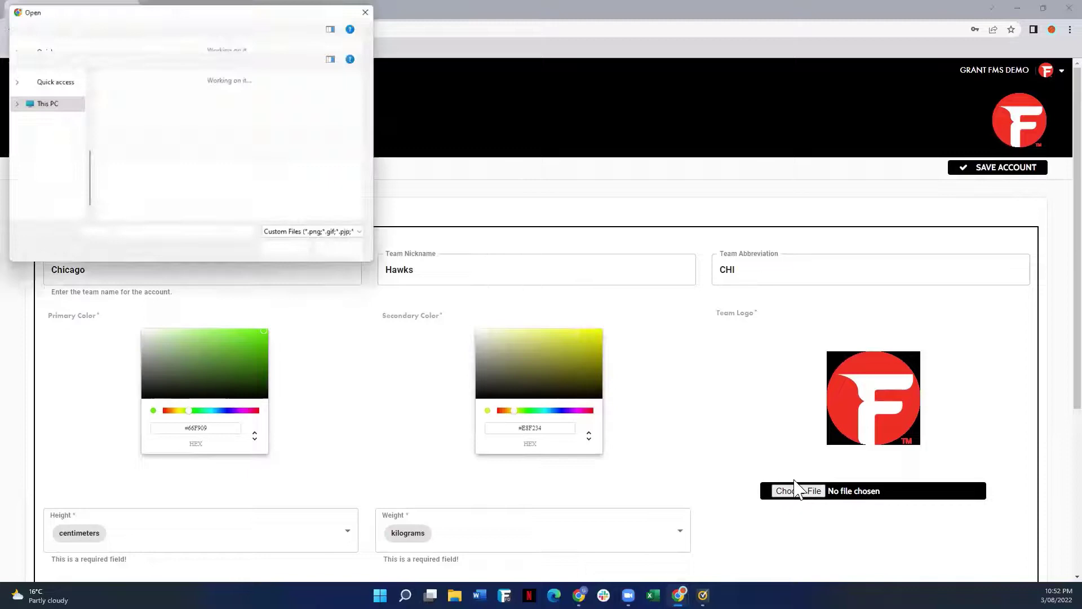
double_click(135, 132)
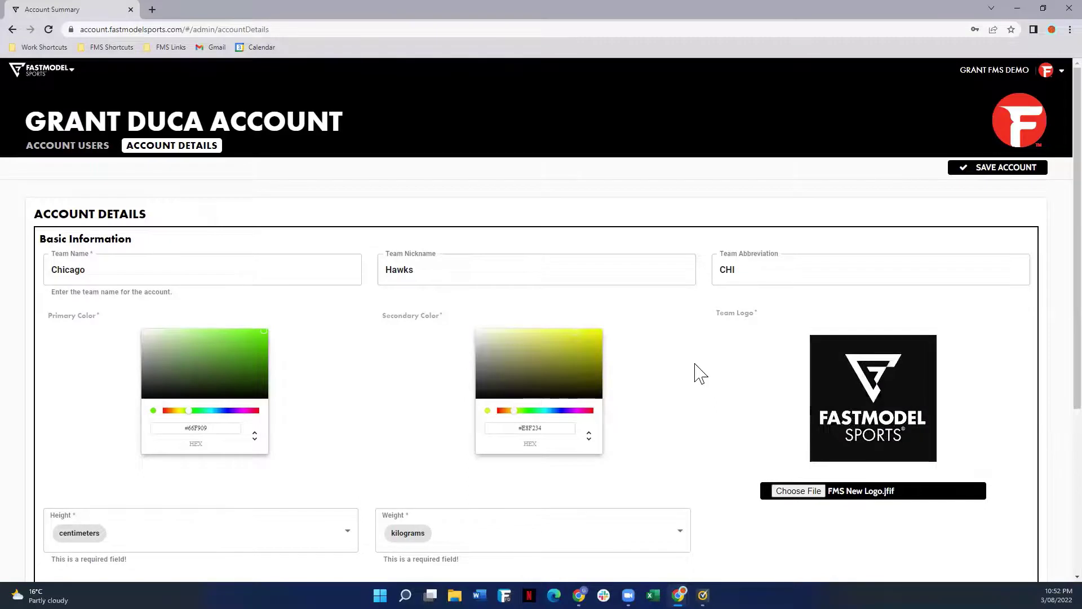
scroll(698, 372, down, 4)
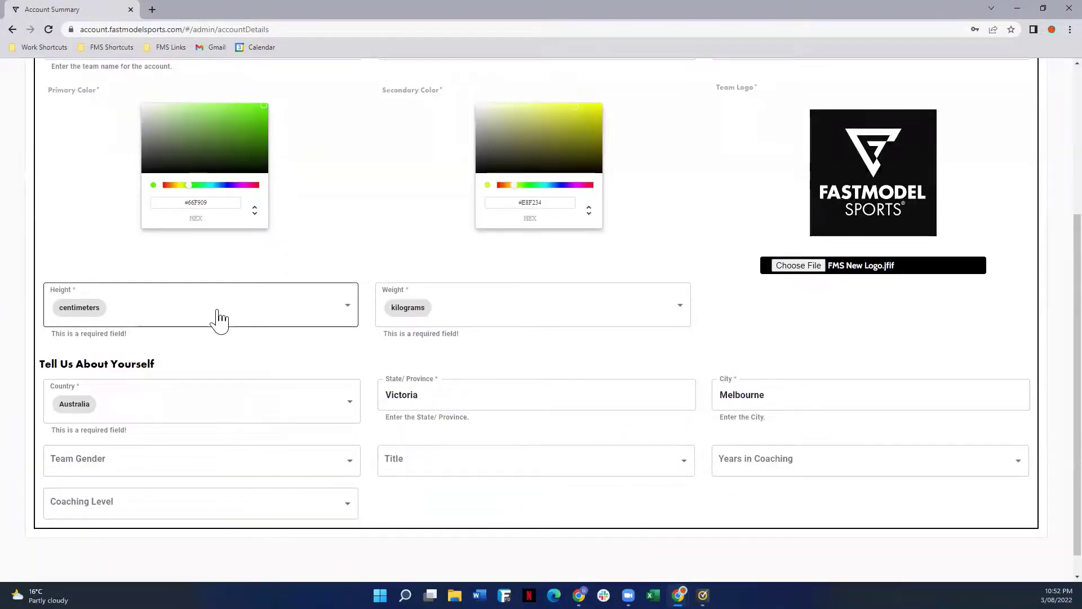
- Keep height in centimeters and weight in kilograms
click(198, 310)
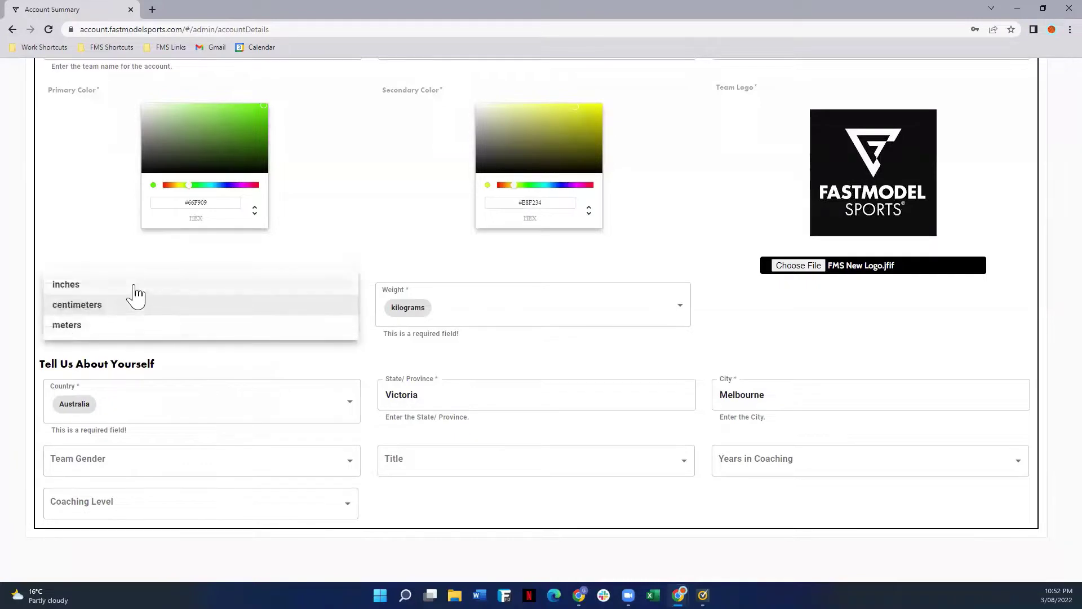
click(499, 317)
click(499, 318)
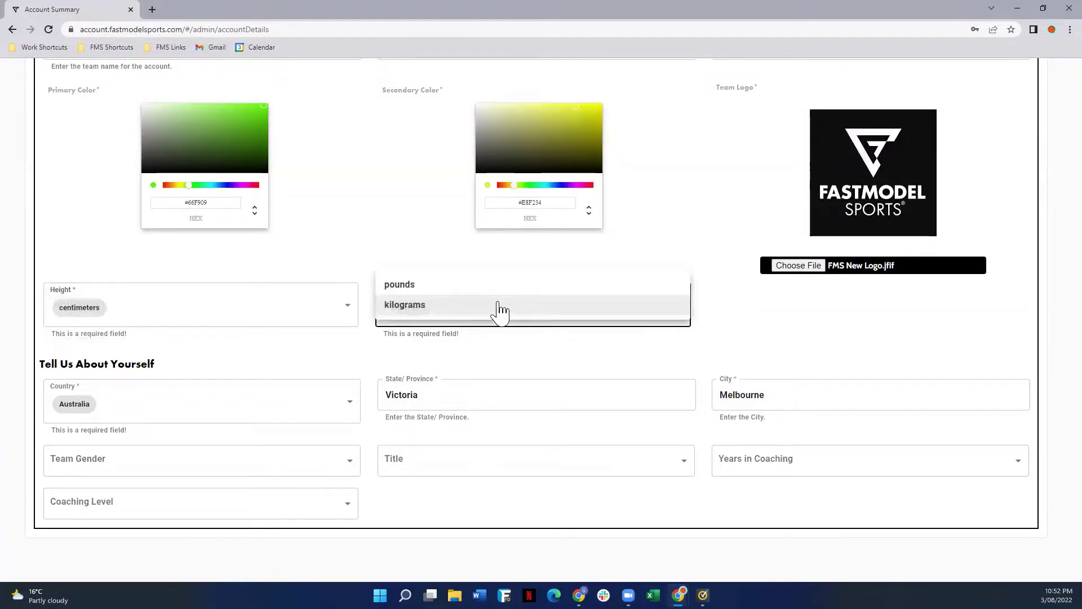
click(280, 406)
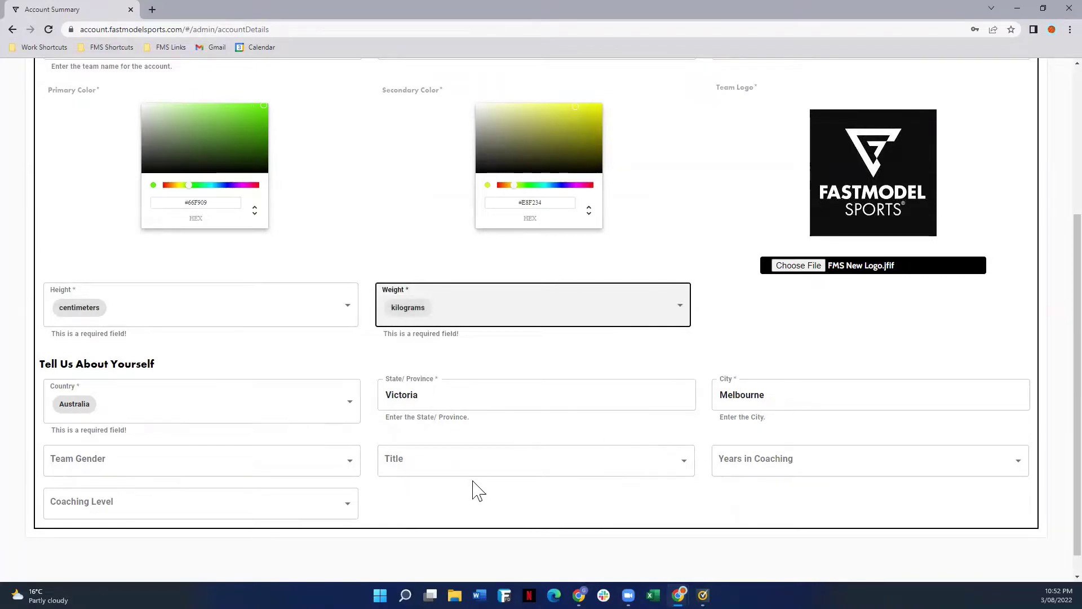
- Save the account, reload to see the Chicago Hawks green branding, and show Account Users
scroll(725, 398, up, 5)
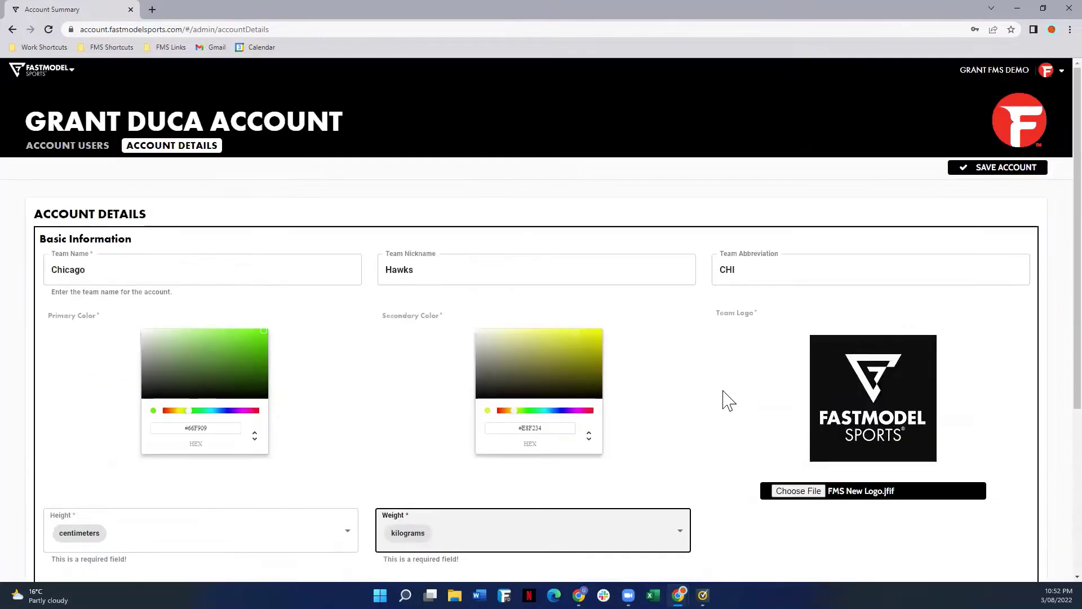
click(981, 177)
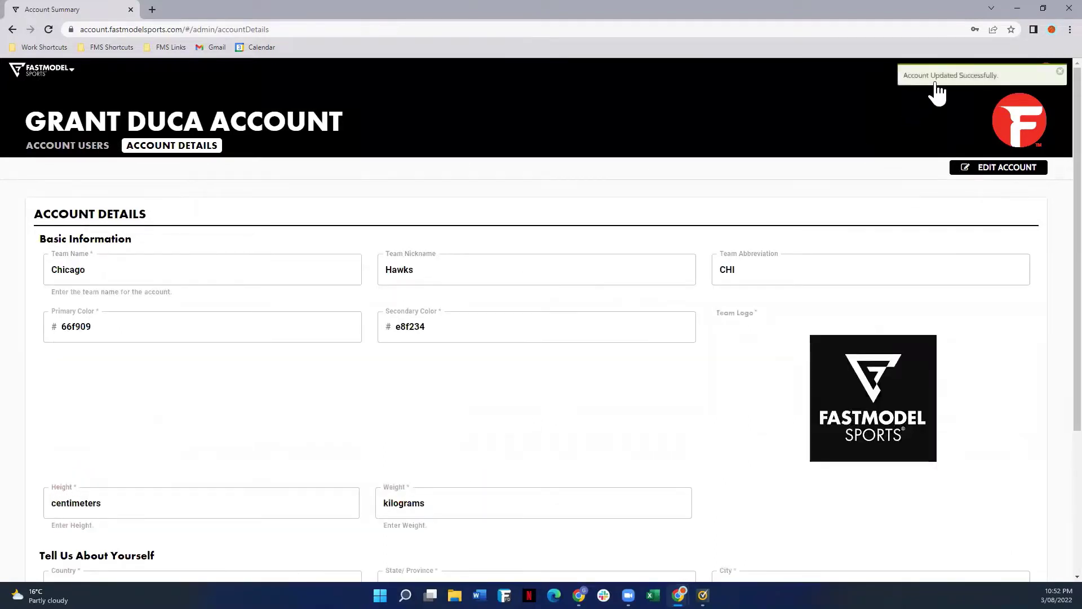
click(49, 31)
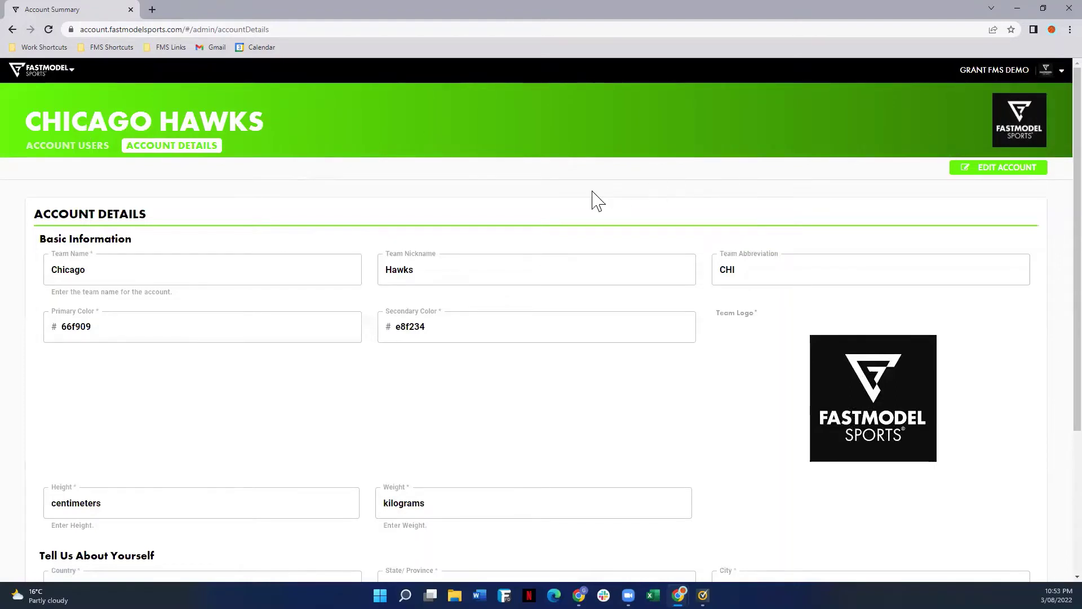
click(73, 151)
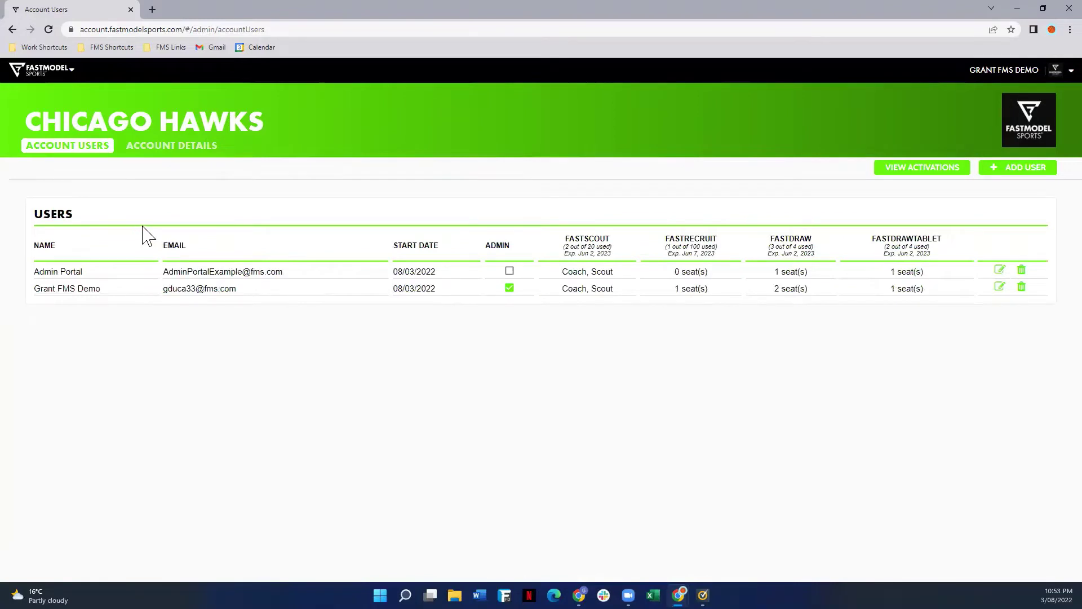